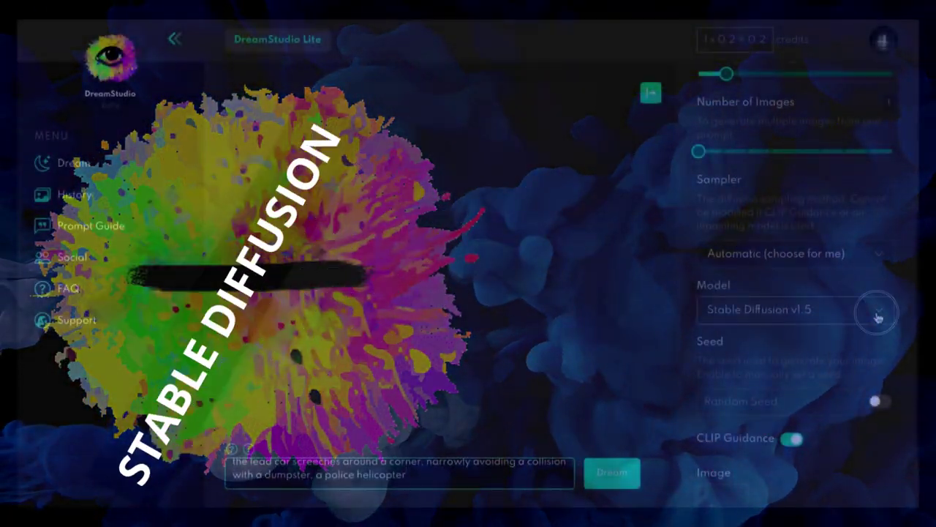
Step: Pick the Stable Diffusion v2.1-768 model and run Dream on the car-chase prompt
click(878, 316)
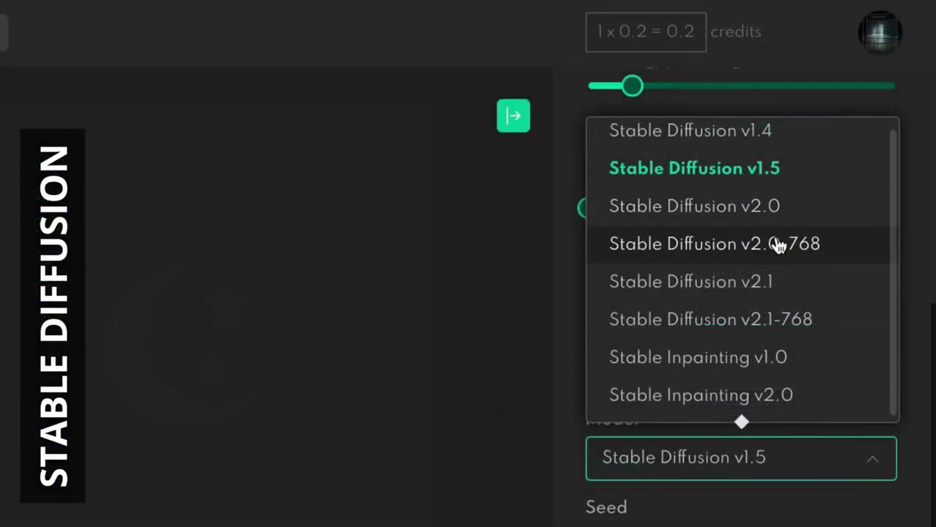
click(785, 316)
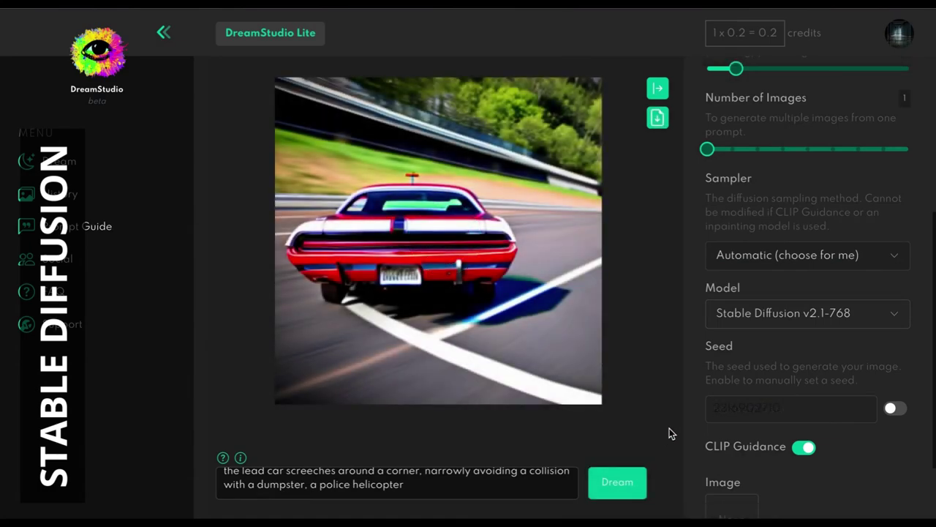
click(626, 484)
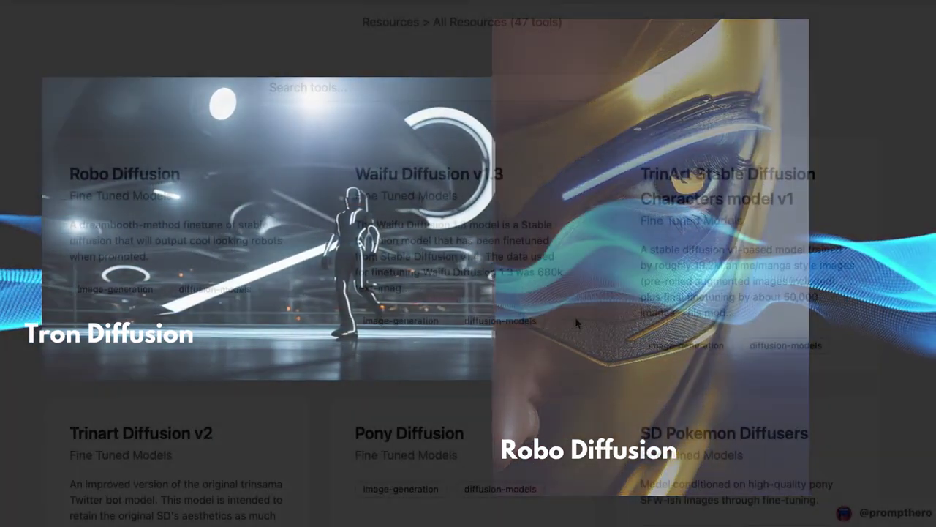
Step: Scroll the Fine Tuned Models cards from Robo Diffusion down to Dreambooth Stable Diffusion
scroll(575, 323, down, 3)
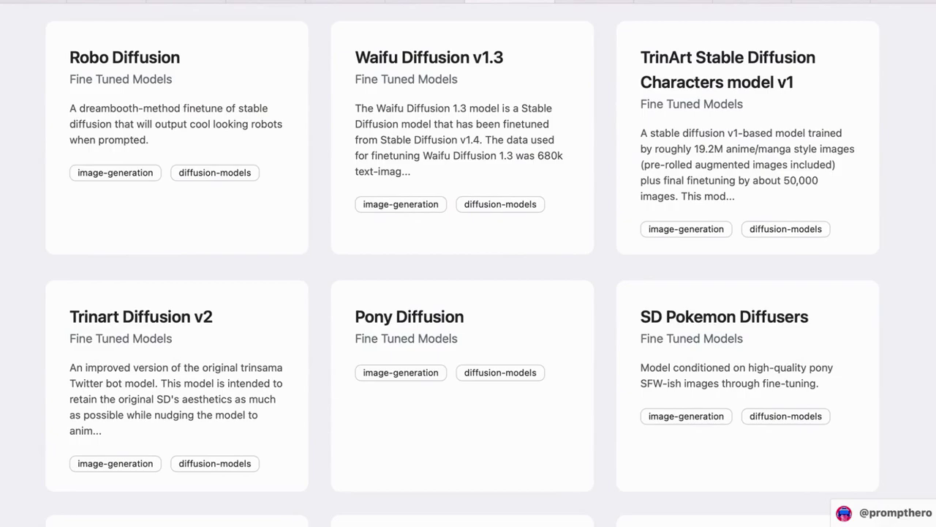
scroll(468, 292, down, 4)
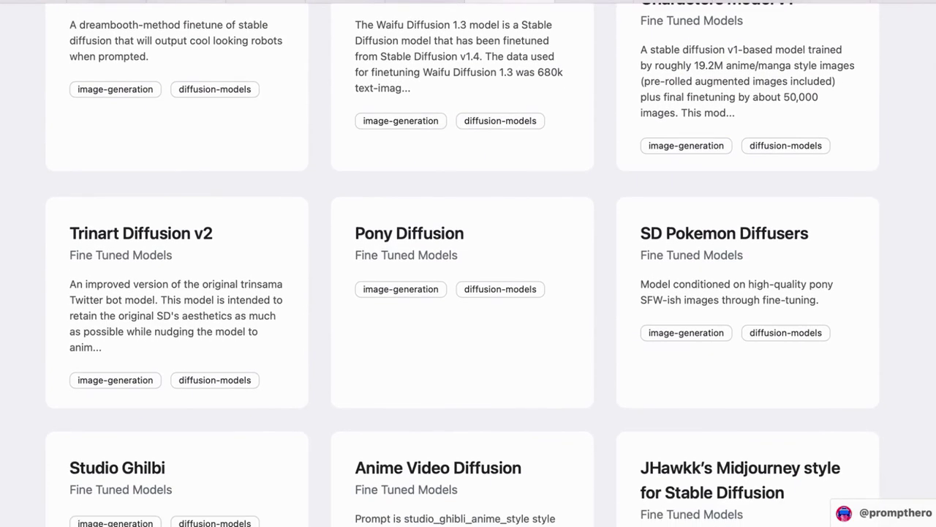
scroll(469, 293, down, 5)
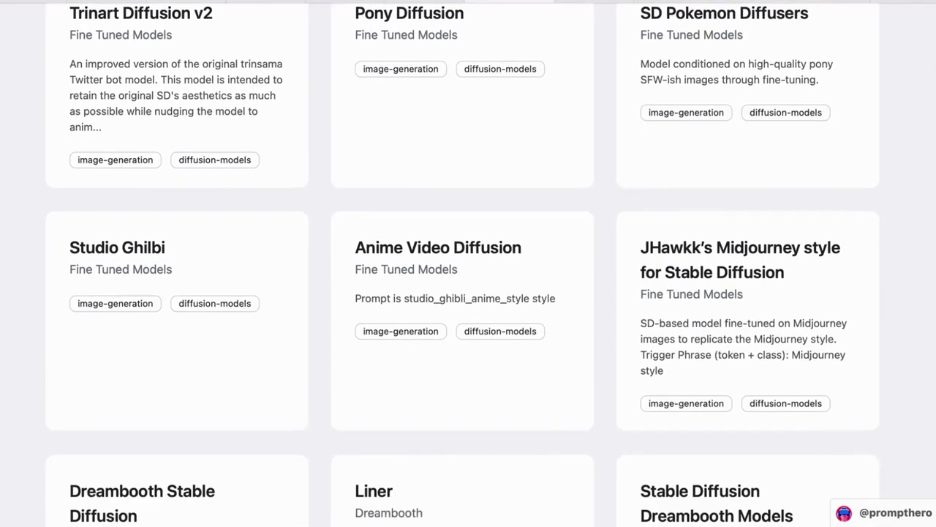
scroll(469, 293, down, 3)
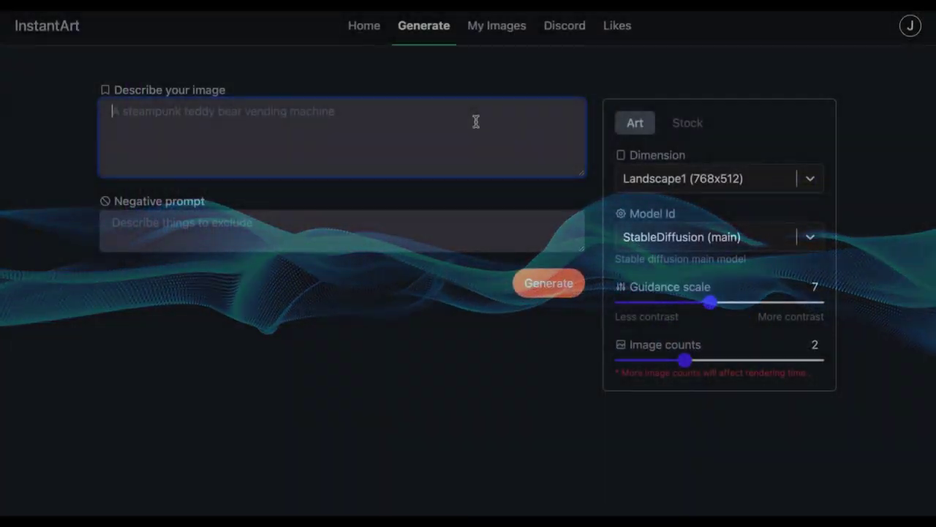
Step: Paste the cosmic galaxy prompt and browse the Model Id list, including Wavyfusion and Robo Diffusion
text(Cosmic galaxy, nebulas, galactic, concept arti, artgerm, hyperdetailed intricately detailed gothic art trending artstation triadic colors, unreal engine, fantastical, intricate detail, splash screen, complementary colors, fantasy concept art, 8k resolution, gothic deviantart masterpiece, oil painting, heavy strokes, paint dripping)
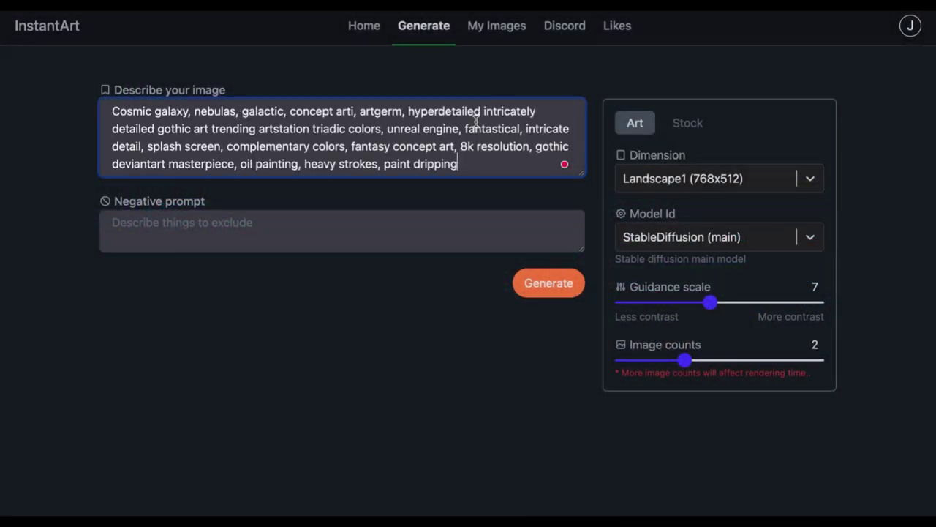
click(810, 243)
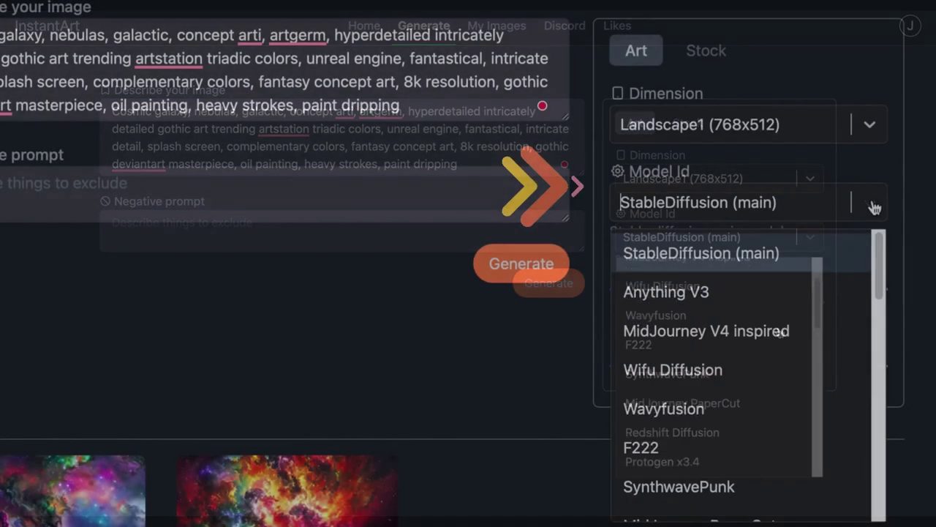
scroll(849, 303, down, 3)
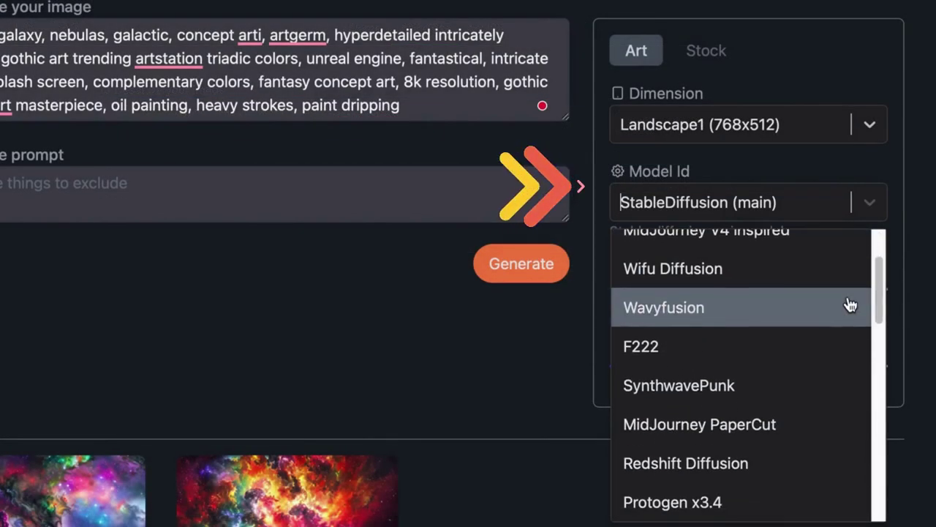
scroll(814, 377, down, 6)
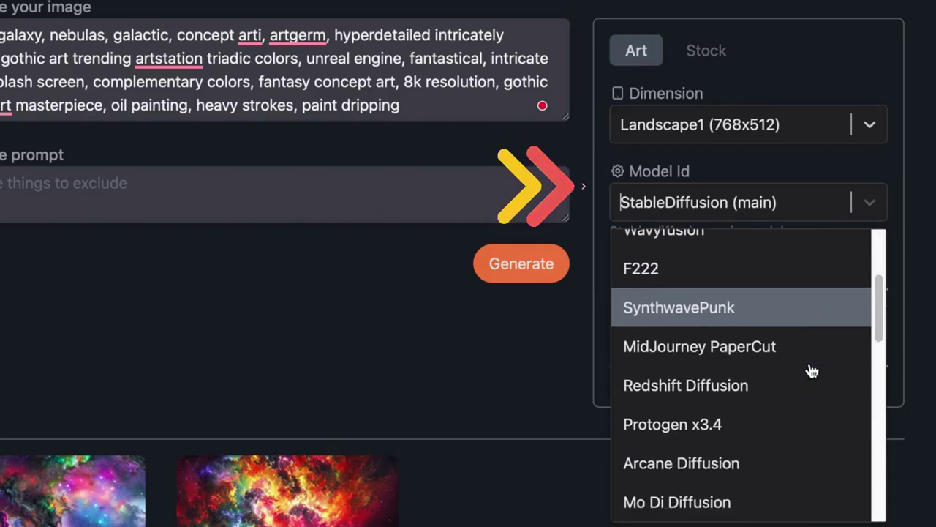
scroll(812, 370, down, 1)
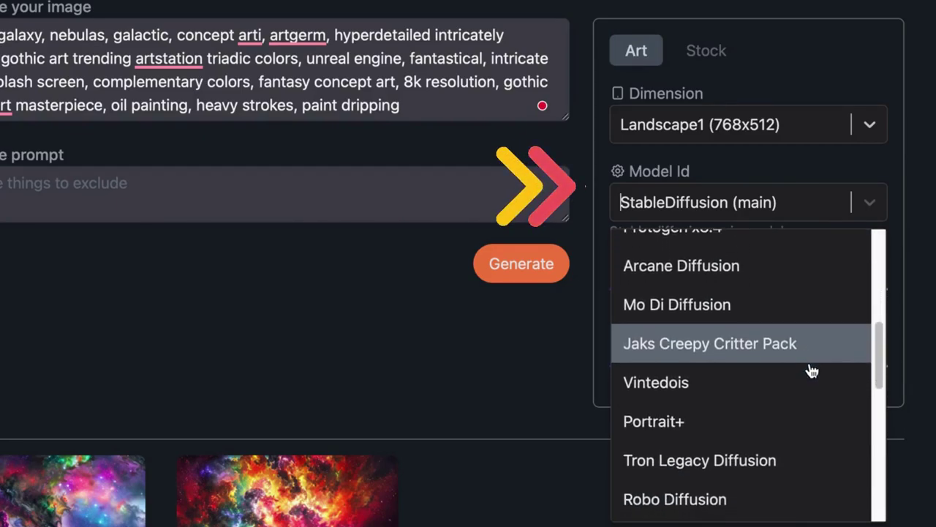
scroll(800, 385, down, 2)
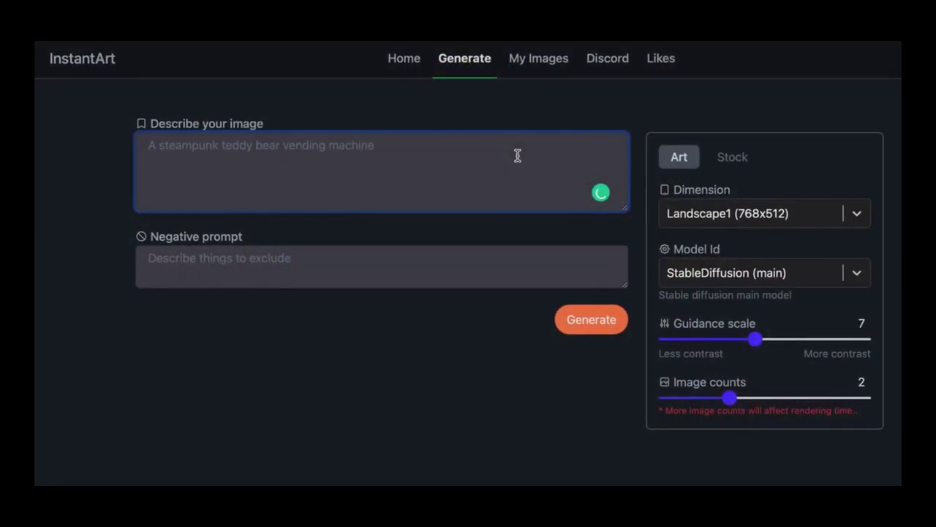
Step: Paste the cosmic galaxy prompt and scroll through the Model Id choices
text(Cosmic galaxy, nebulas, galactic, concept arti, artgerm, hyperdetailed intricately detailed gothic art trending artstation triadic colors, unreal engine, fantastical, intricate detail, splash screen, complementary colors, fantasy concept art, 8k resolution, gothic deviantart masterpiece, oil painting, heavy strokes, paint dripping)
click(862, 275)
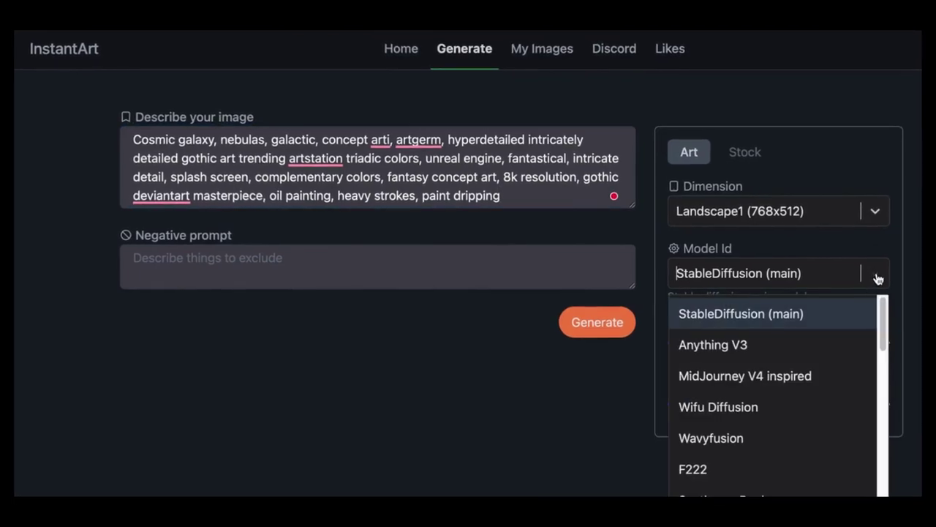
scroll(830, 372, down, 1)
scroll(848, 376, down, 3)
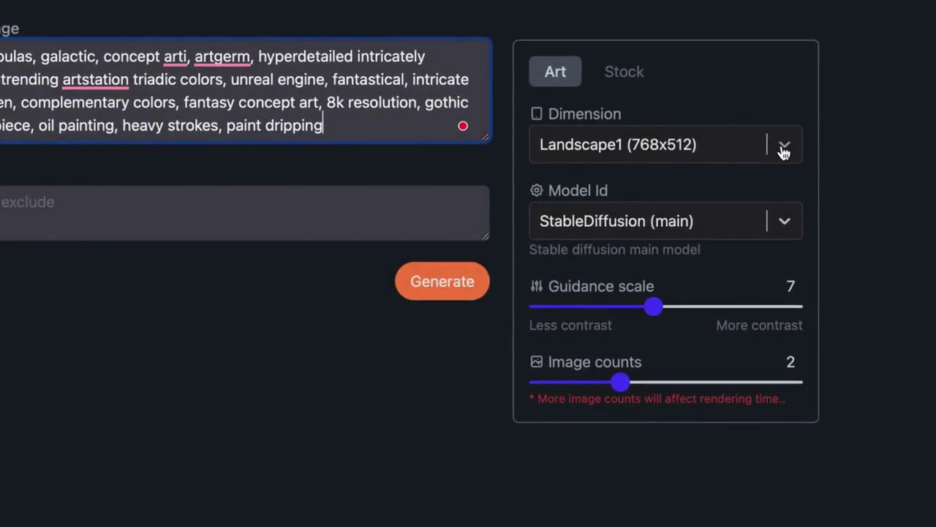
Step: Review the Dimension sizes and keep Landscape1 (768x512)
click(784, 150)
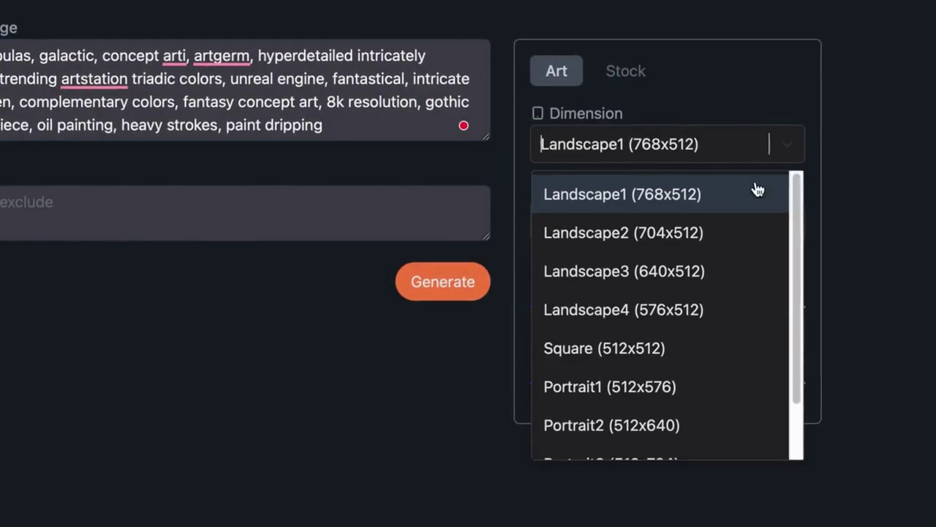
scroll(722, 356, down, 2)
scroll(725, 357, up, 2)
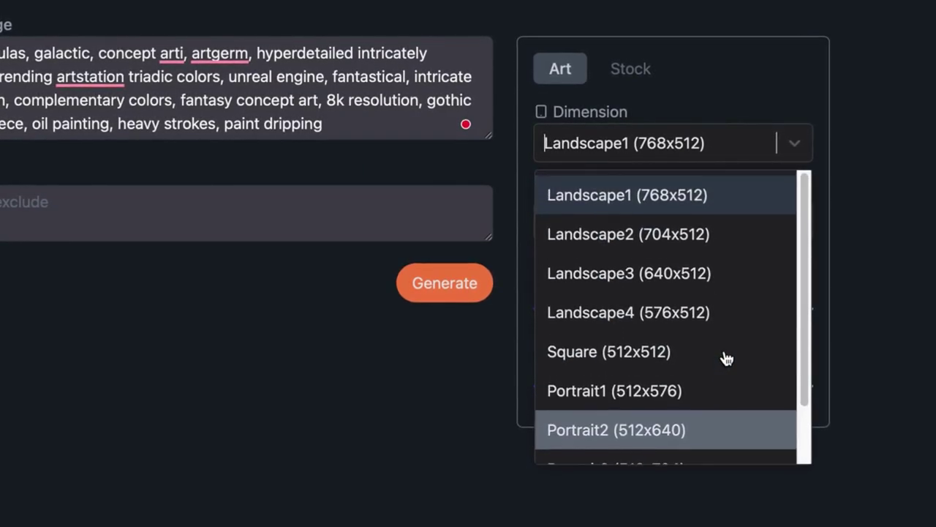
click(875, 245)
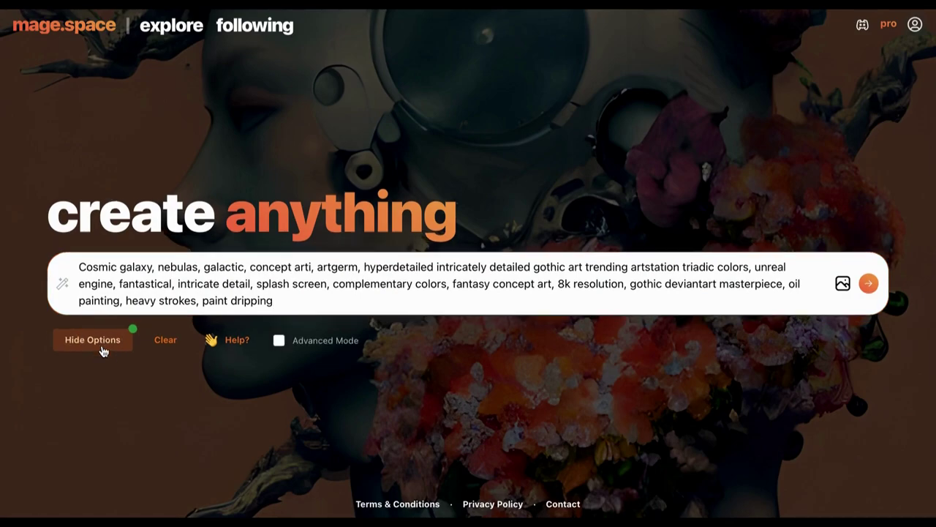
Step: Choose the Deliberate model and Cinema (16:9), then generate the cosmic galaxy image
scroll(473, 316, down, 3)
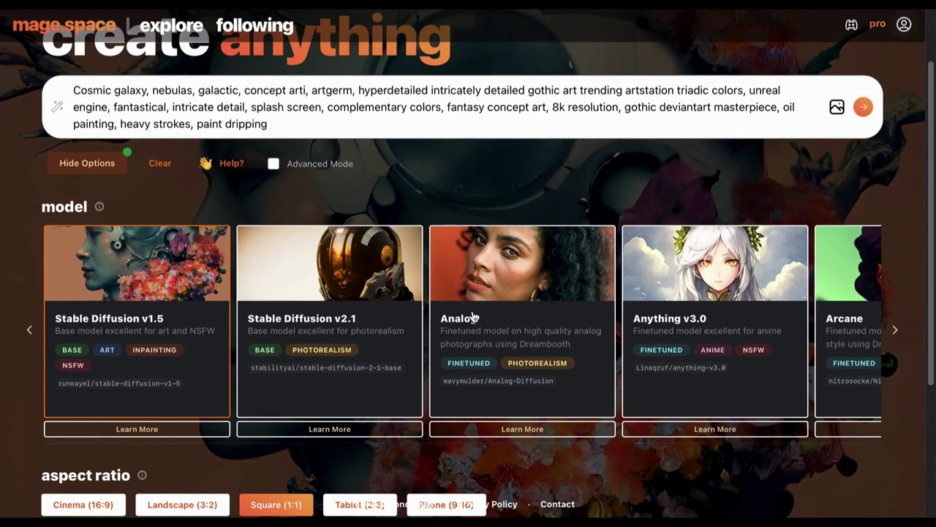
scroll(473, 316, right, 10)
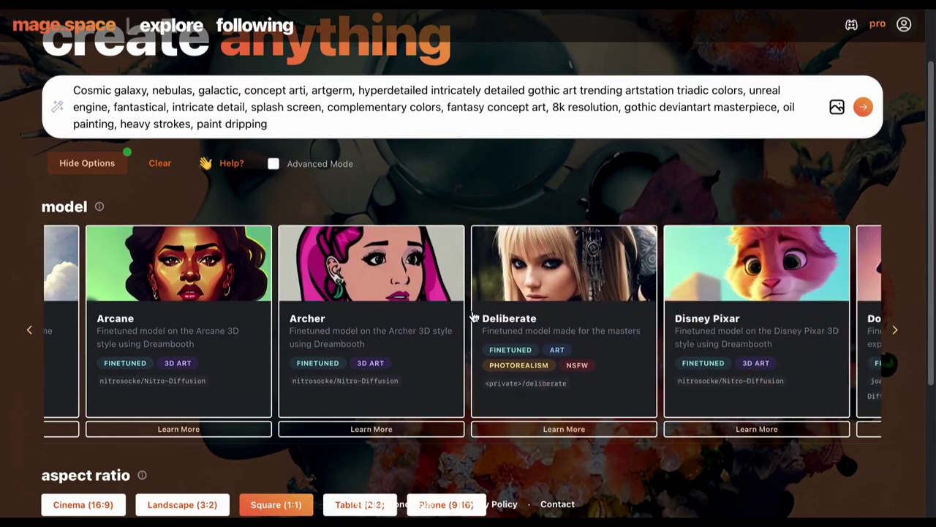
scroll(472, 316, right, 3)
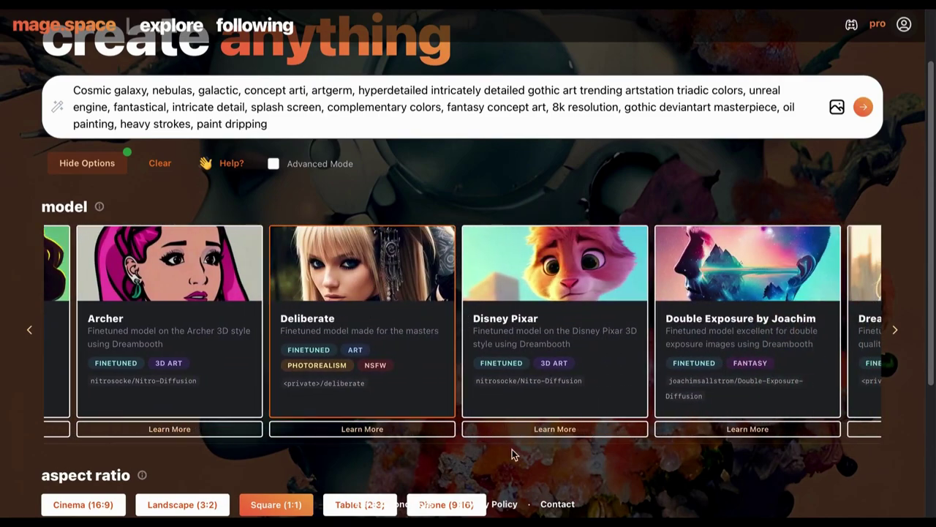
scroll(527, 480, down, 3)
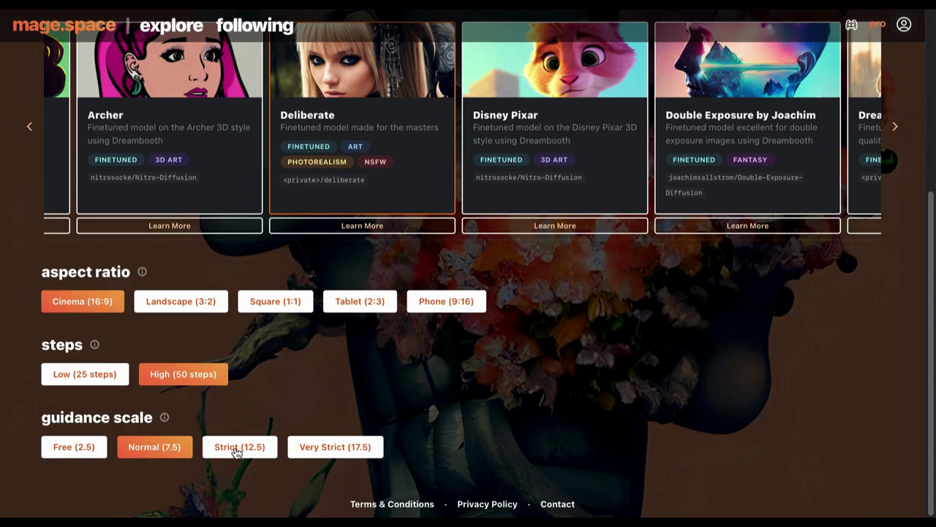
scroll(501, 377, up, 5)
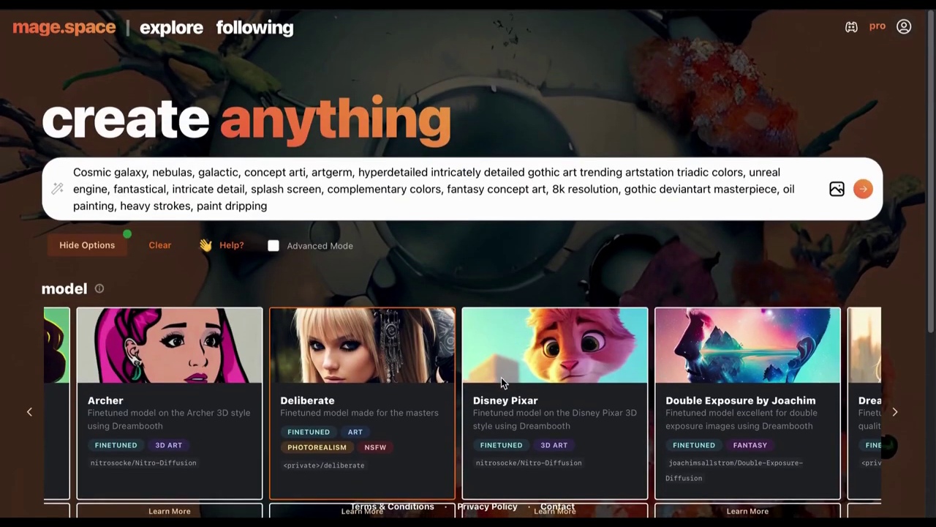
click(864, 189)
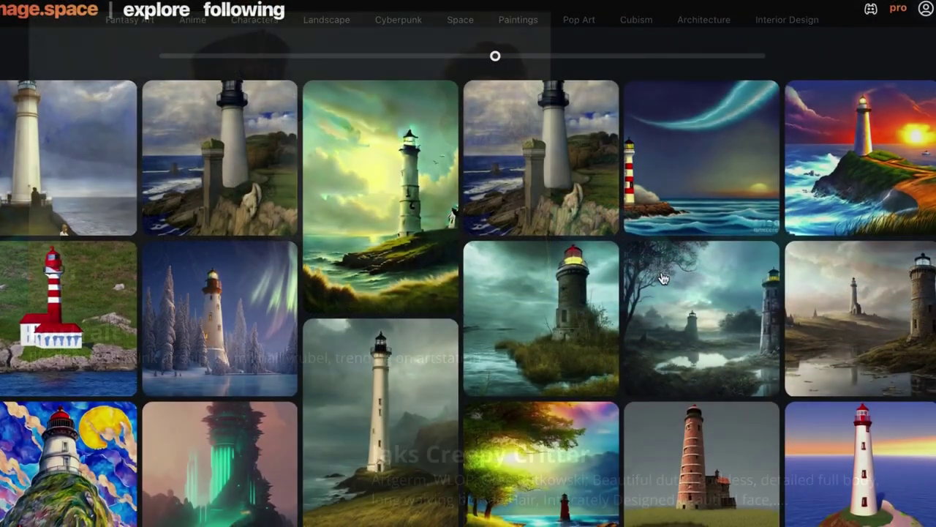
Step: View the winter lighthouse image's details in the explore feed, then close them
scroll(661, 276, down, 2)
click(201, 270)
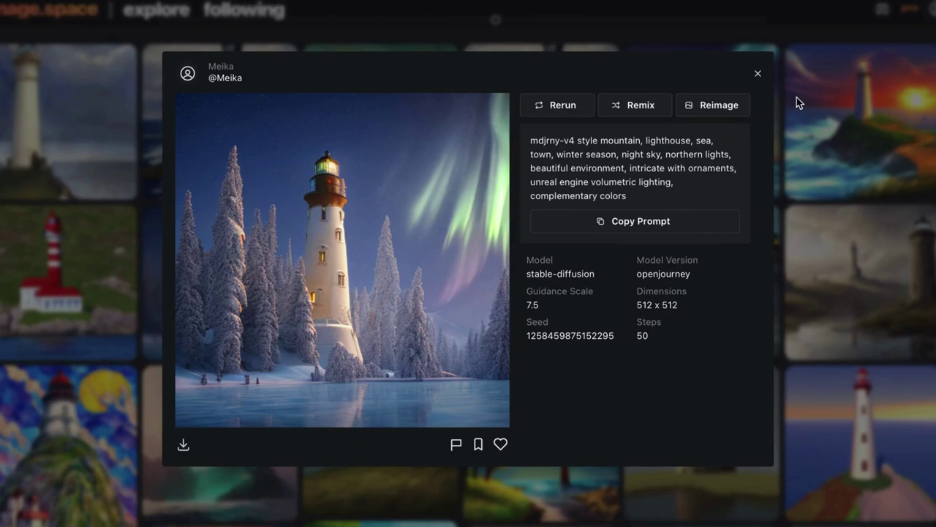
click(757, 76)
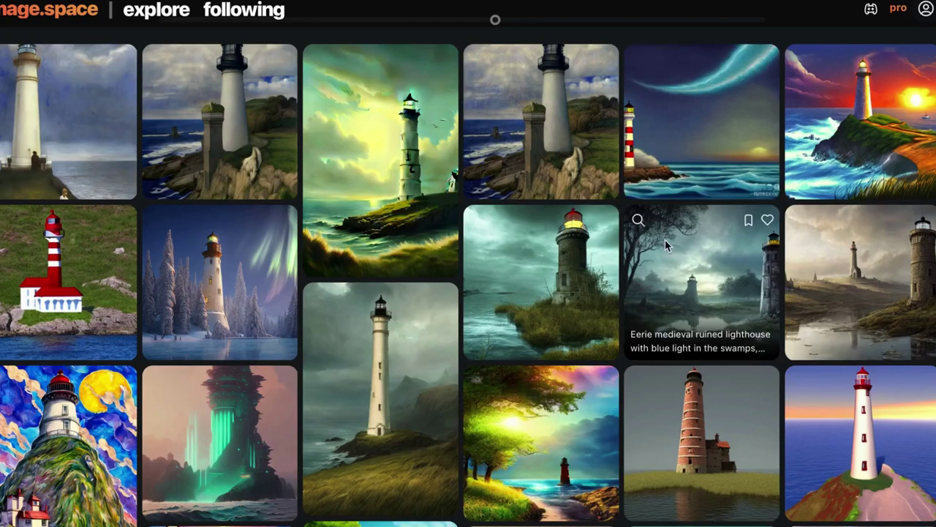
Step: Open the eerie ruined lighthouse image, then rerun the steampunk hot air balloon prompt
scroll(665, 240, down, 3)
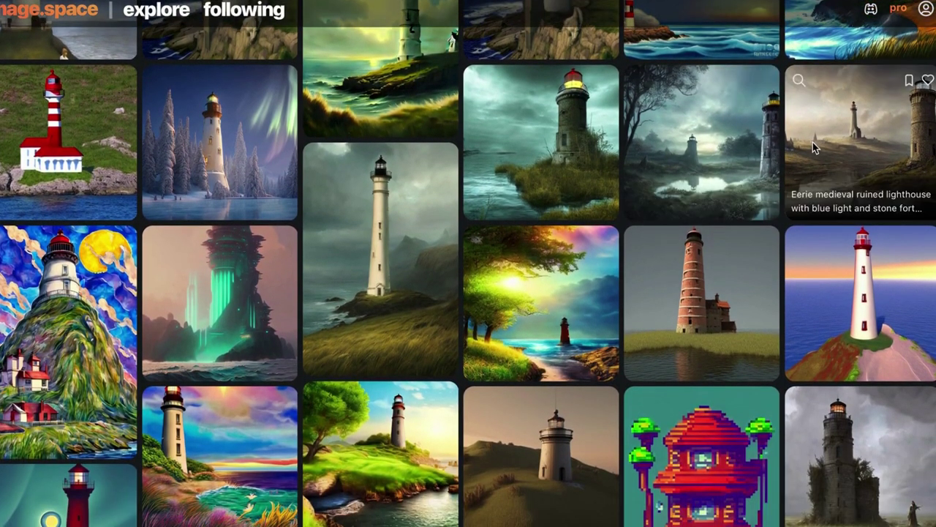
click(702, 176)
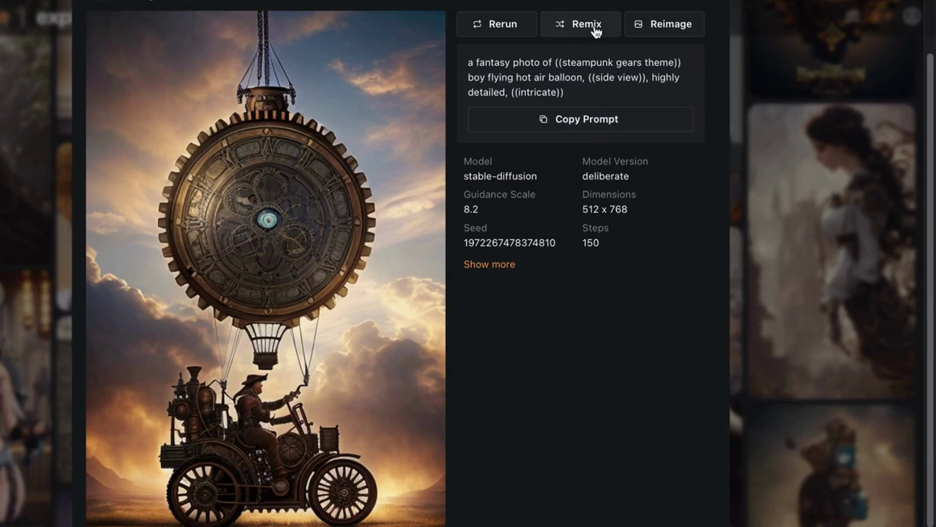
click(521, 25)
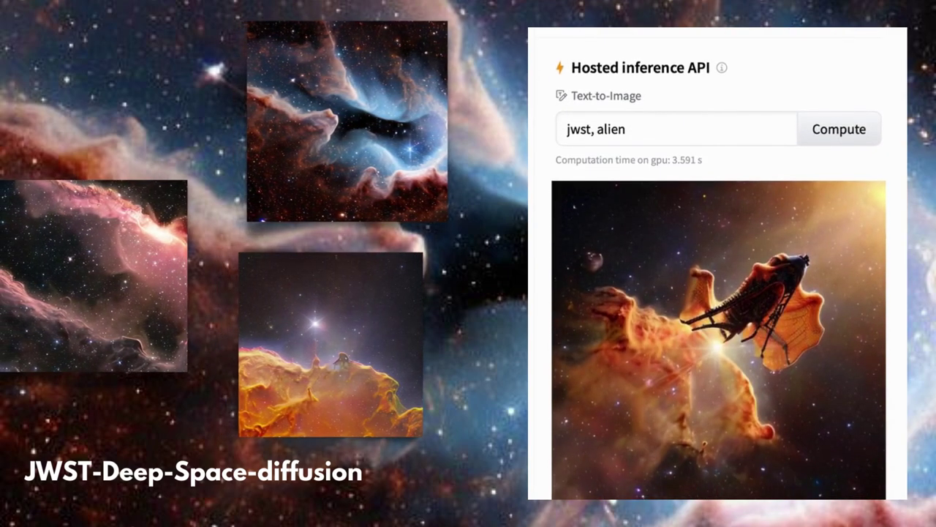
Step: Compute the JWST Deep Space model on 'jwst, alien' and search for 'stable diffusion'
click(858, 143)
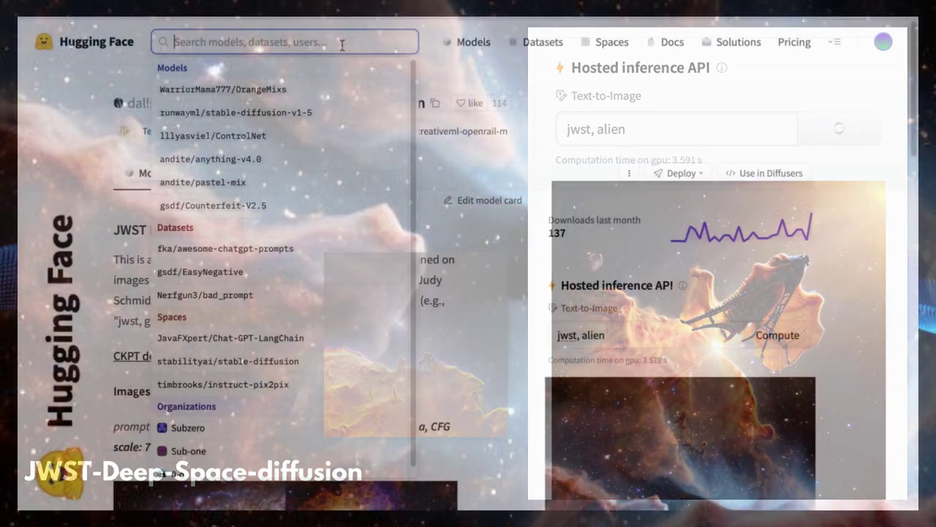
text(stable diffu)
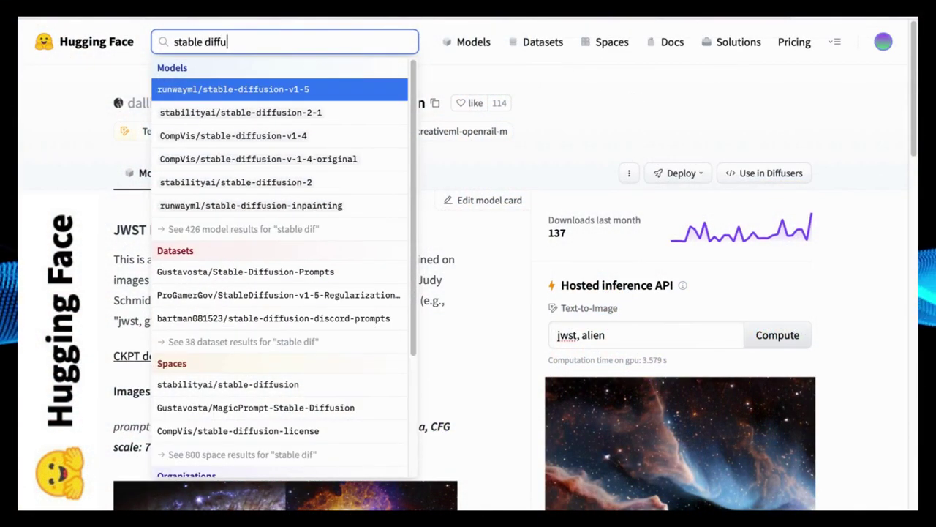